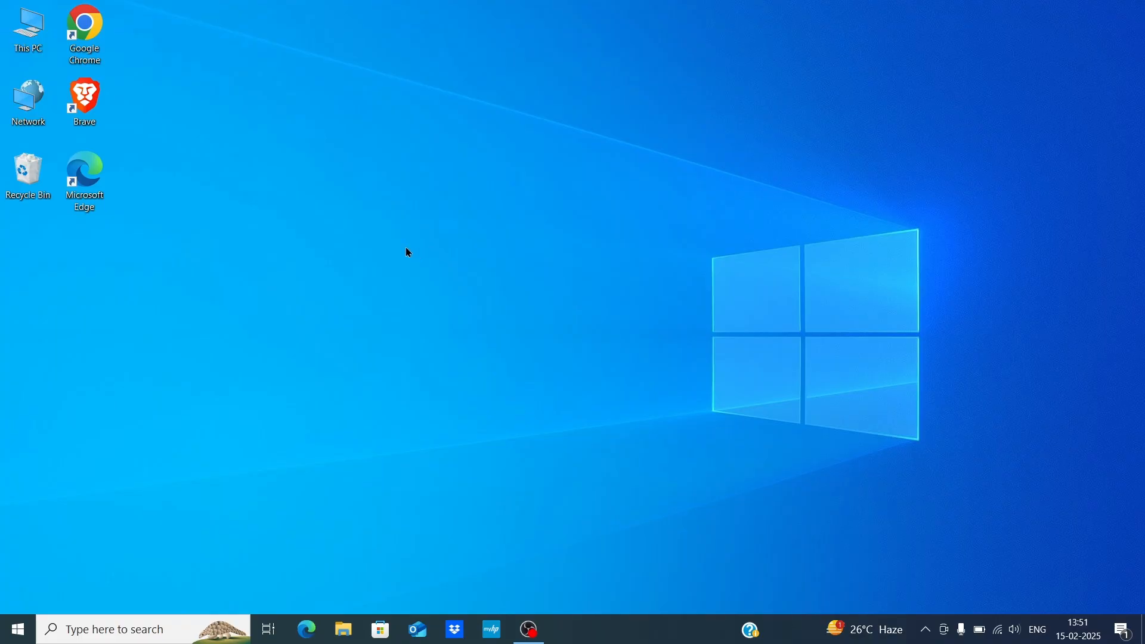
# - Open Google Chrome, search Google for "andriod studio" at a larger page zoom, and open the official Android Studio download page
pyautogui.doubleClick(99, 37)
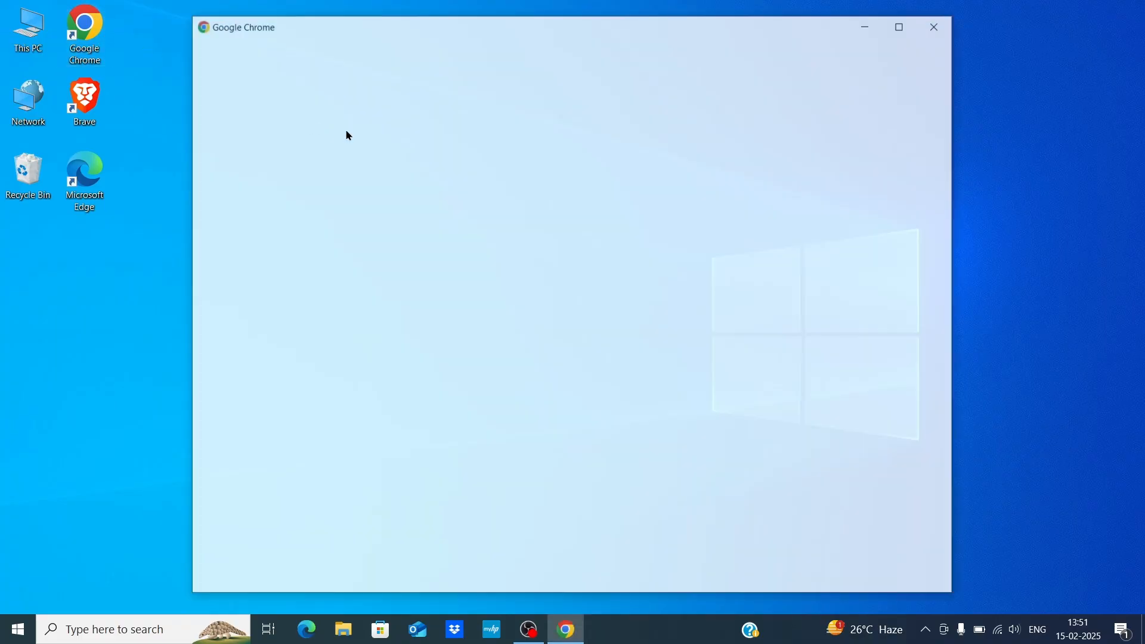
pyautogui.write('and')
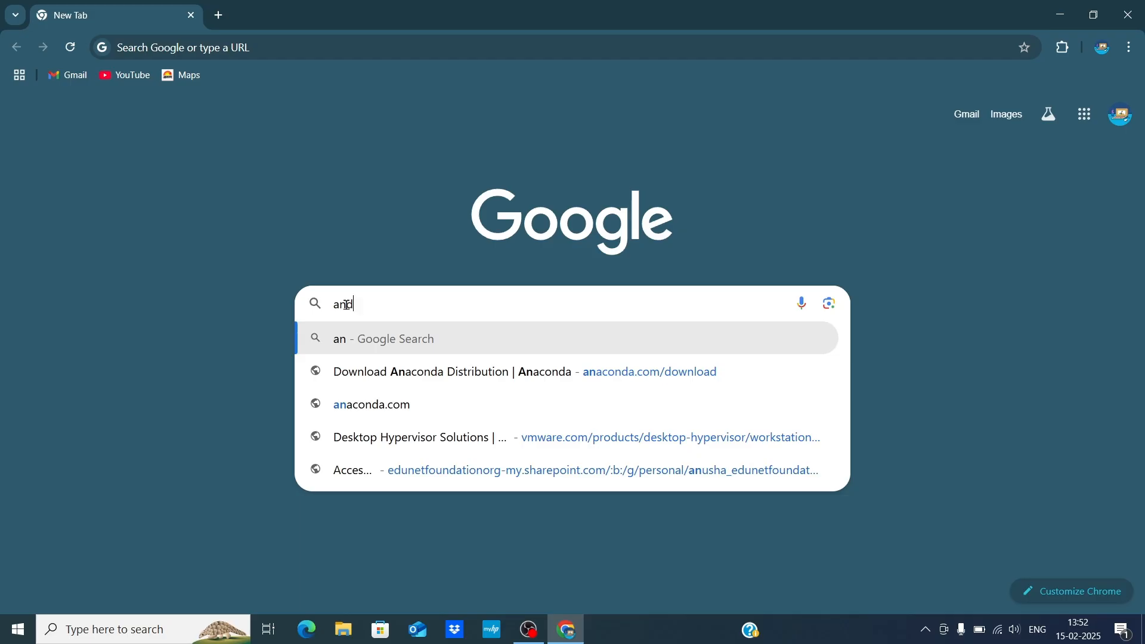
pyautogui.write('riod')
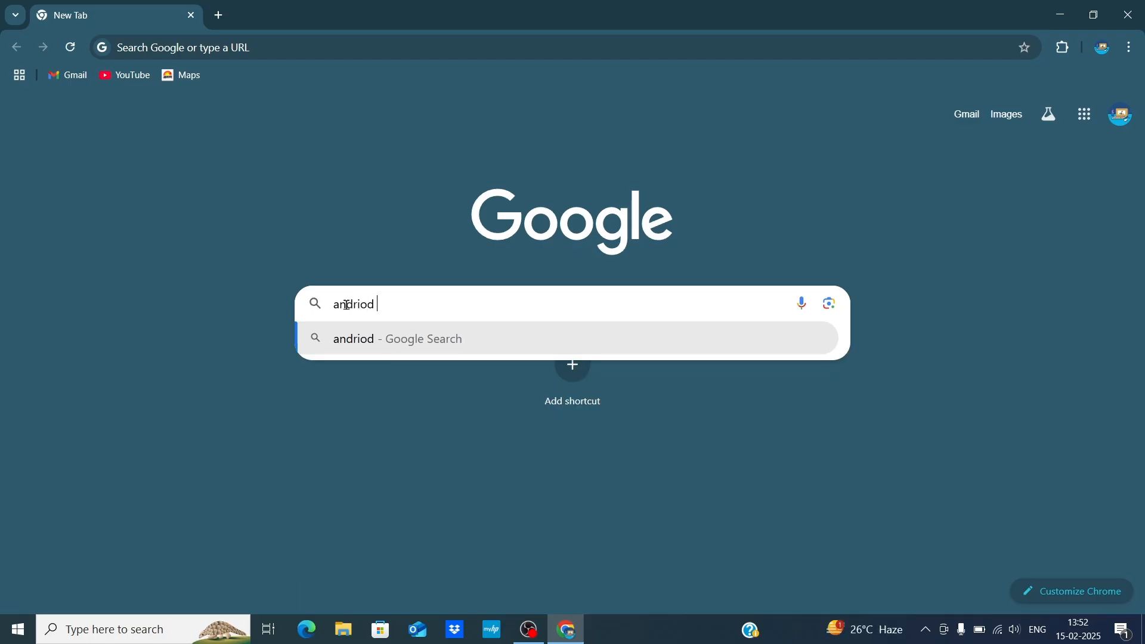
pyautogui.write(' studio')
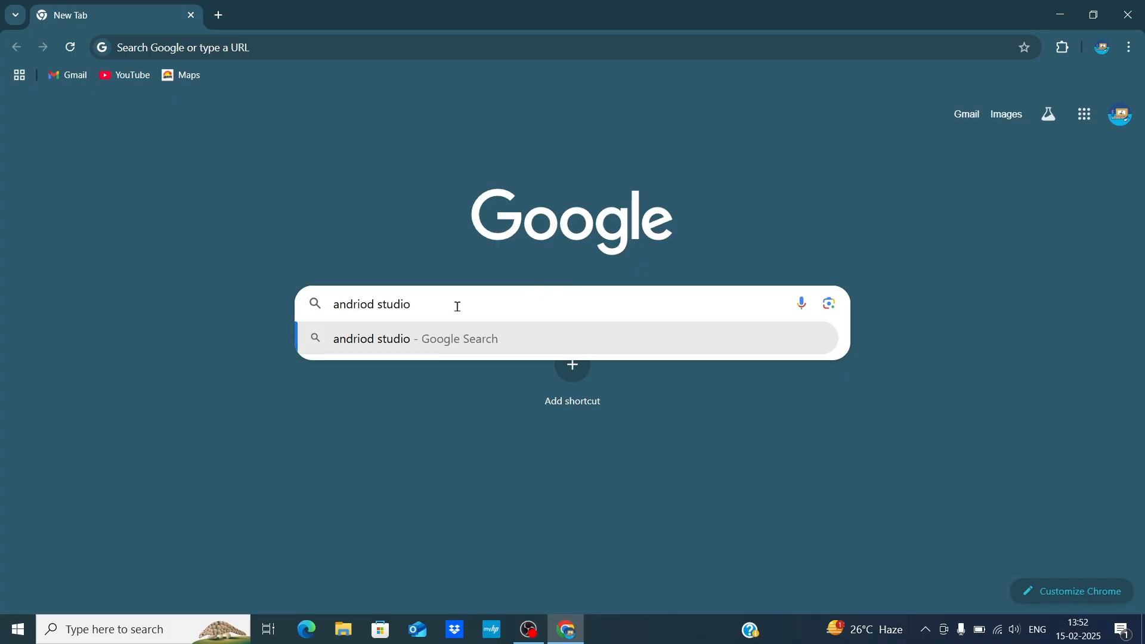
pyautogui.hotkey('ctrl', '+')
pyautogui.hotkey('ctrl', '+')
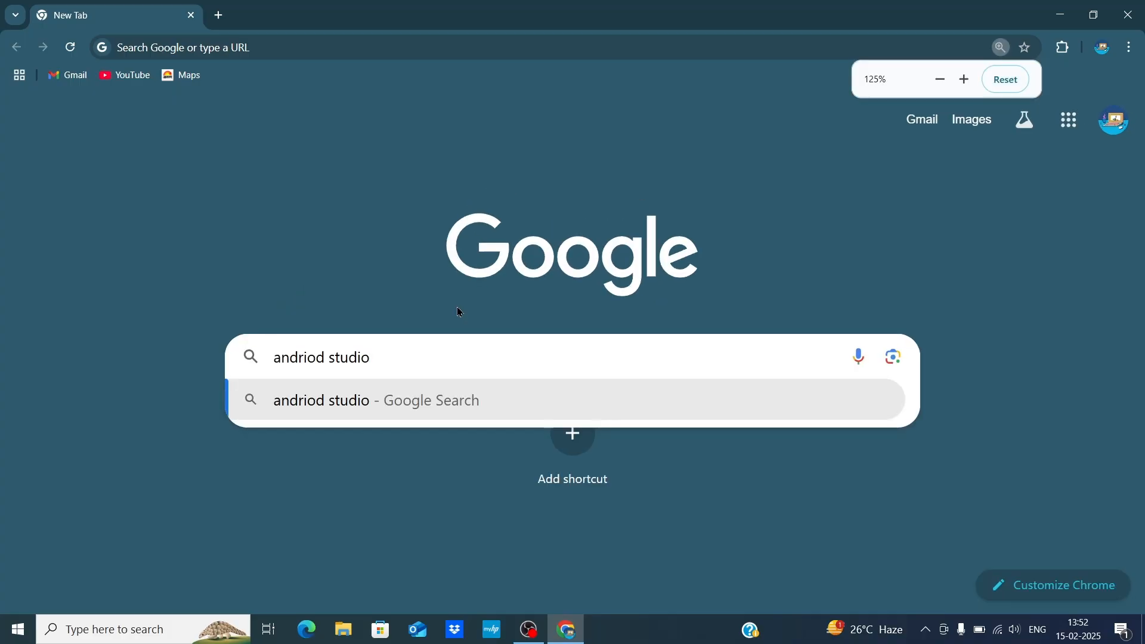
pyautogui.hotkey('ctrl', '+')
pyautogui.press('Return')
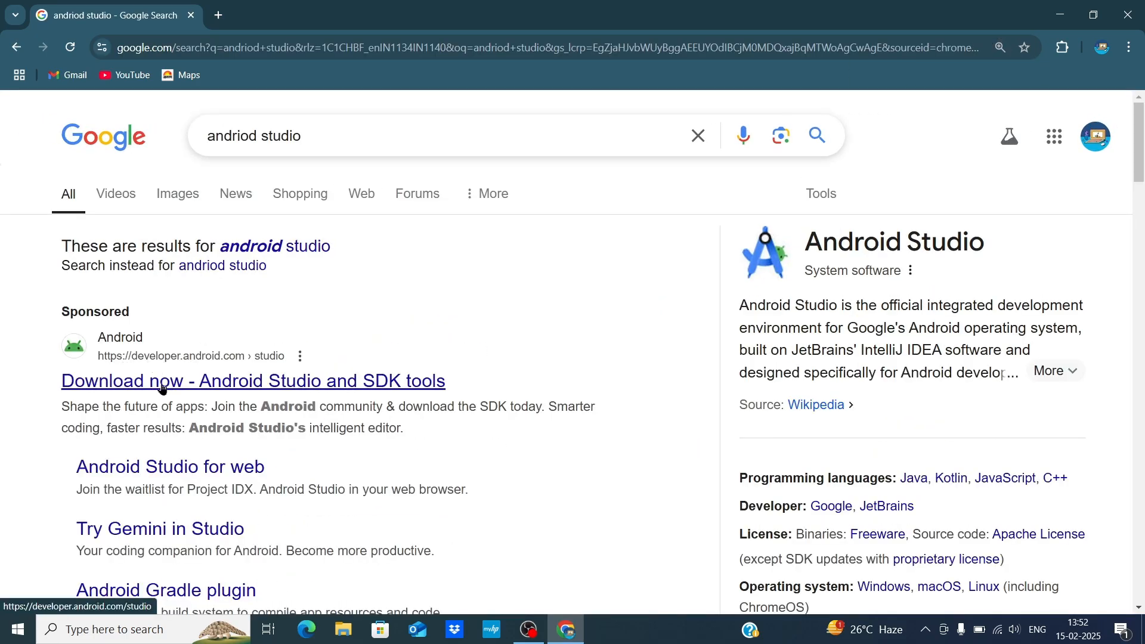
pyautogui.click(161, 389)
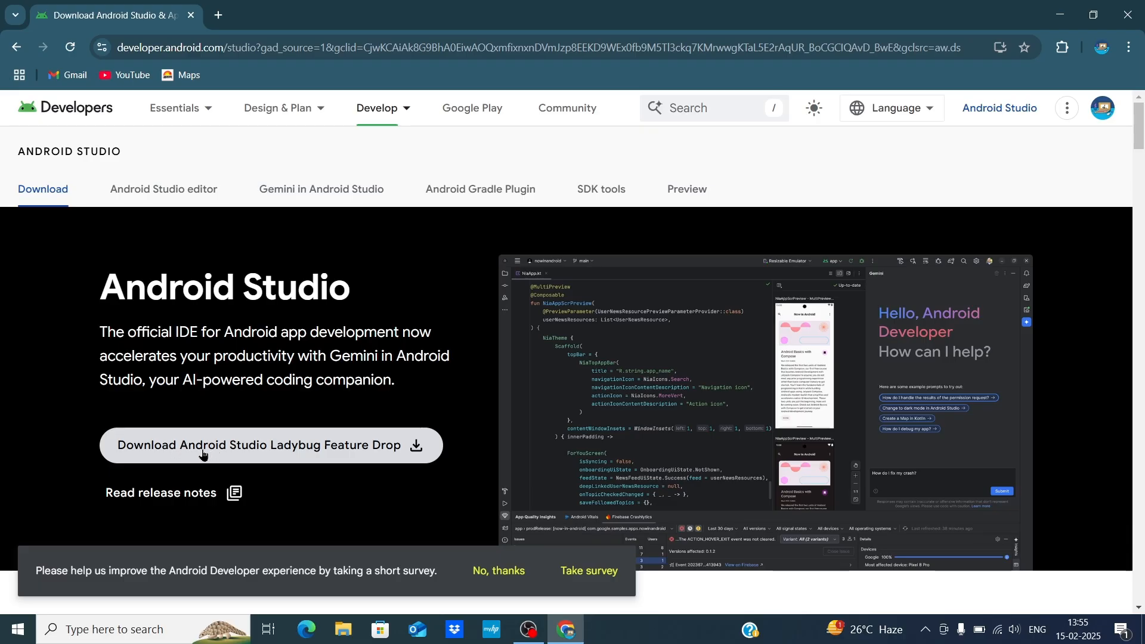
# - Agree to the terms and conditions and download Android Studio Ladybug Feature Drop 2024.2.2 Patch 1 for Windows
pyautogui.click(410, 446)
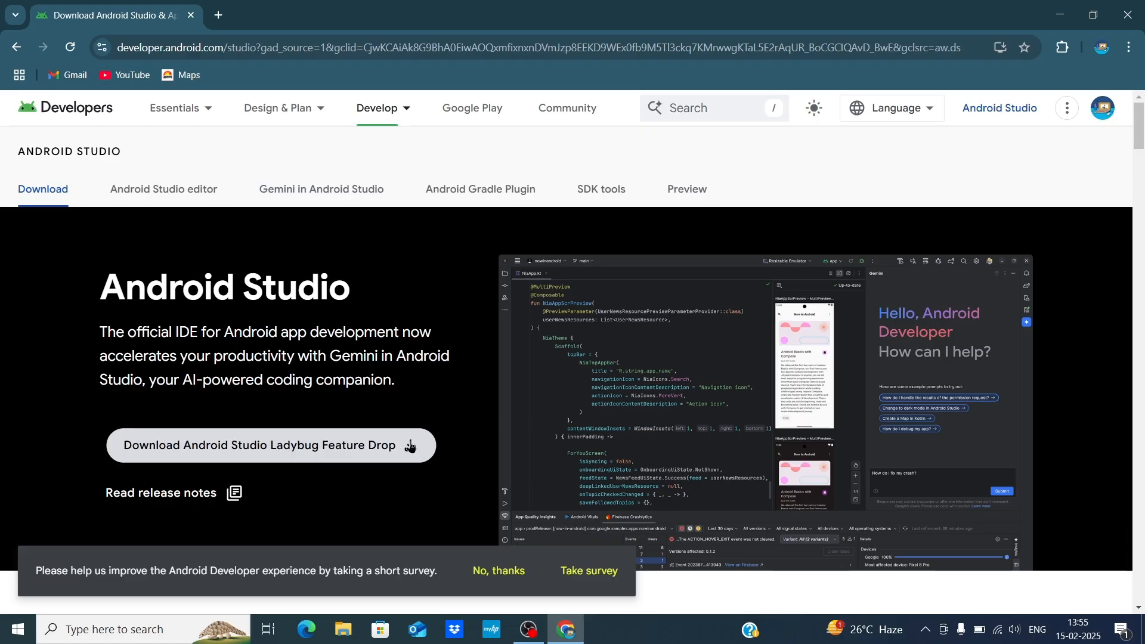
pyautogui.scroll(-4, 429, 427)
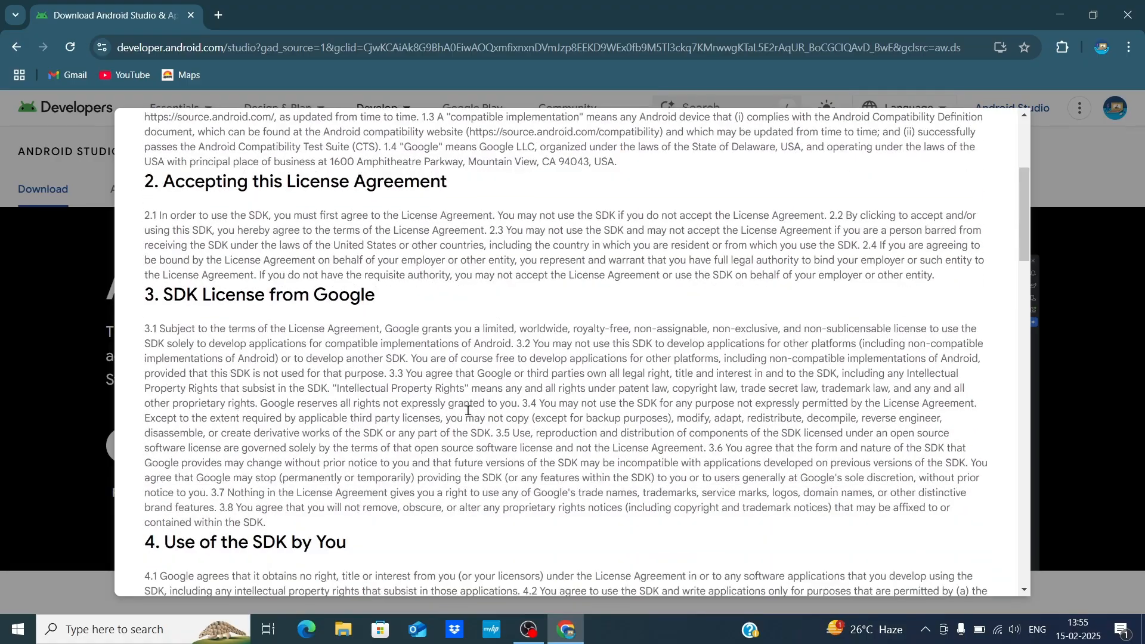
pyautogui.moveTo(1024, 256); pyautogui.dragTo(1049, 588)
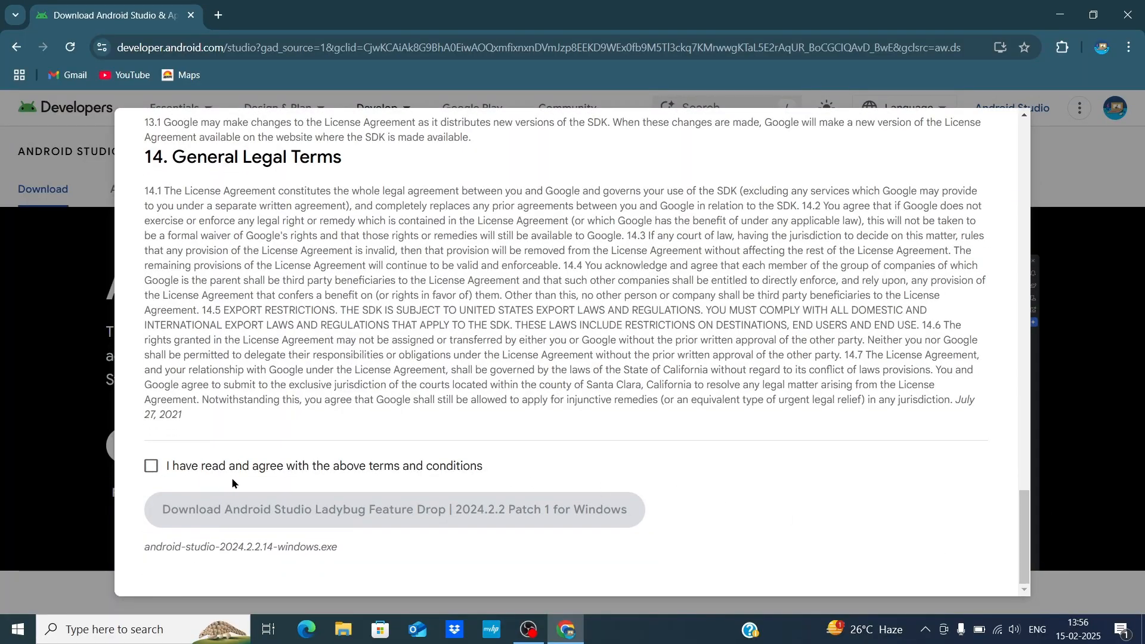
pyautogui.click(152, 469)
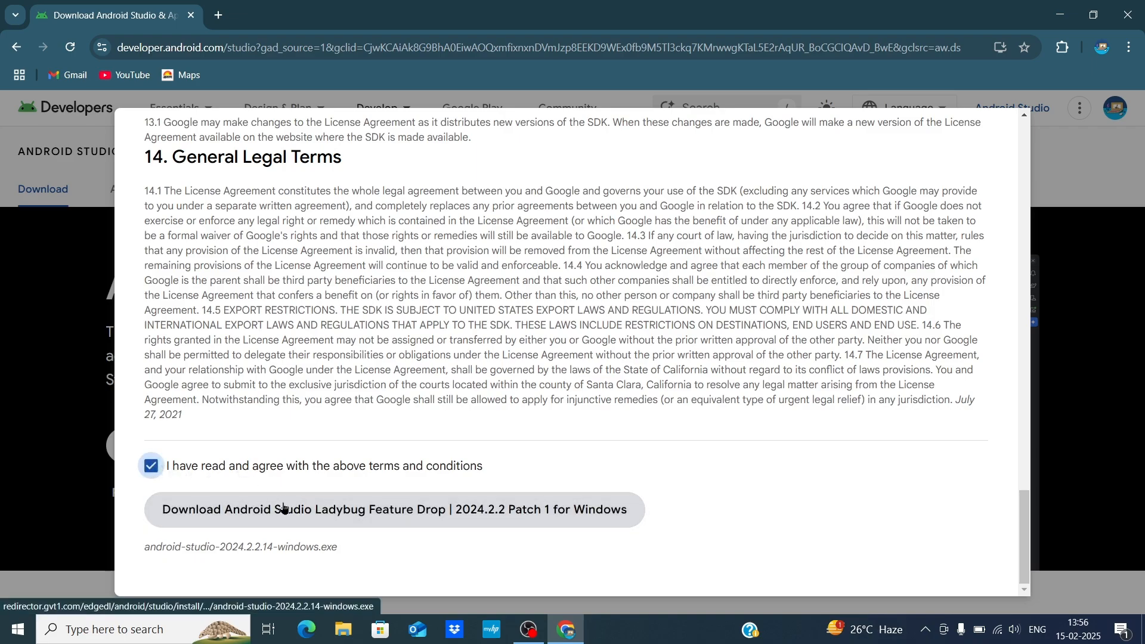
pyautogui.click(248, 516)
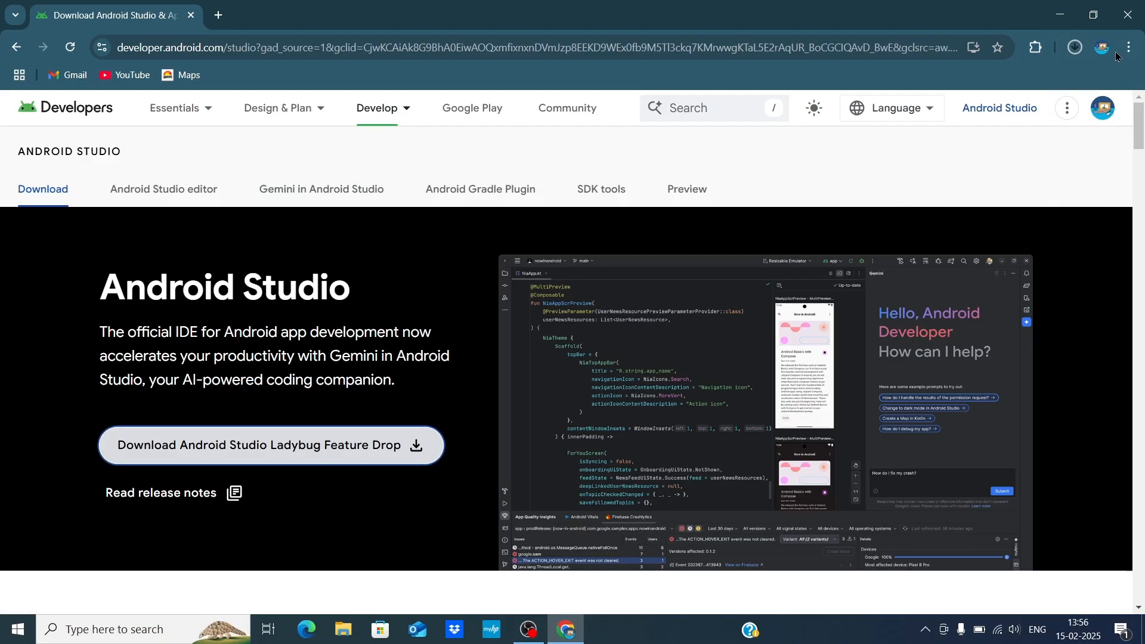
# - Run the downloaded android-studio-2024.2.2.14-windows.exe installer and minimize the browser window
pyautogui.click(1077, 48)
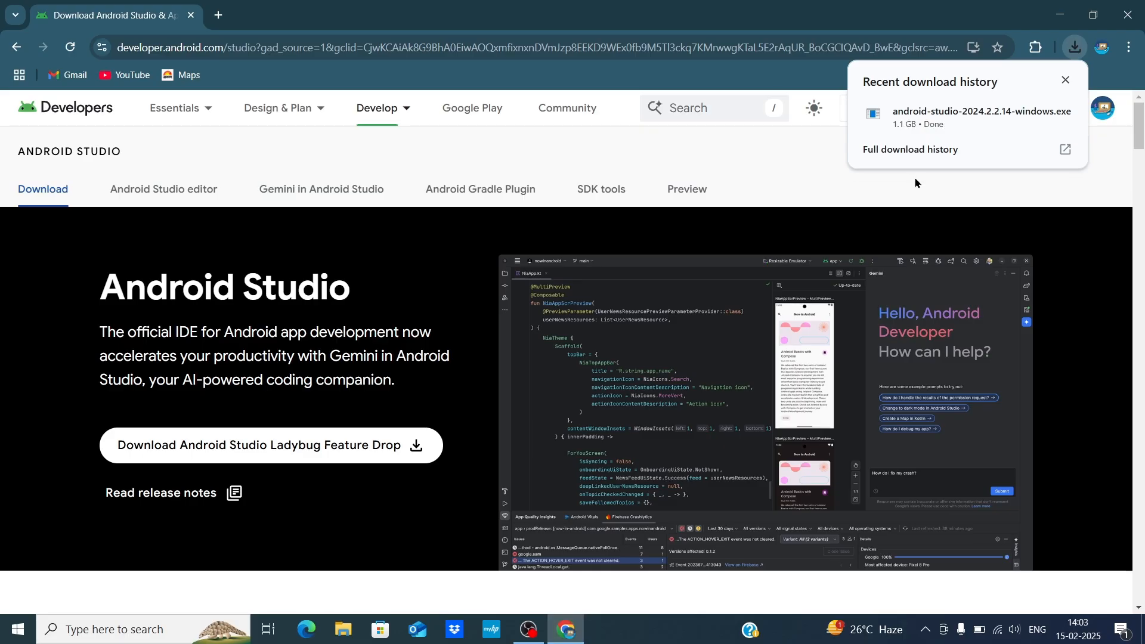
pyautogui.click(917, 124)
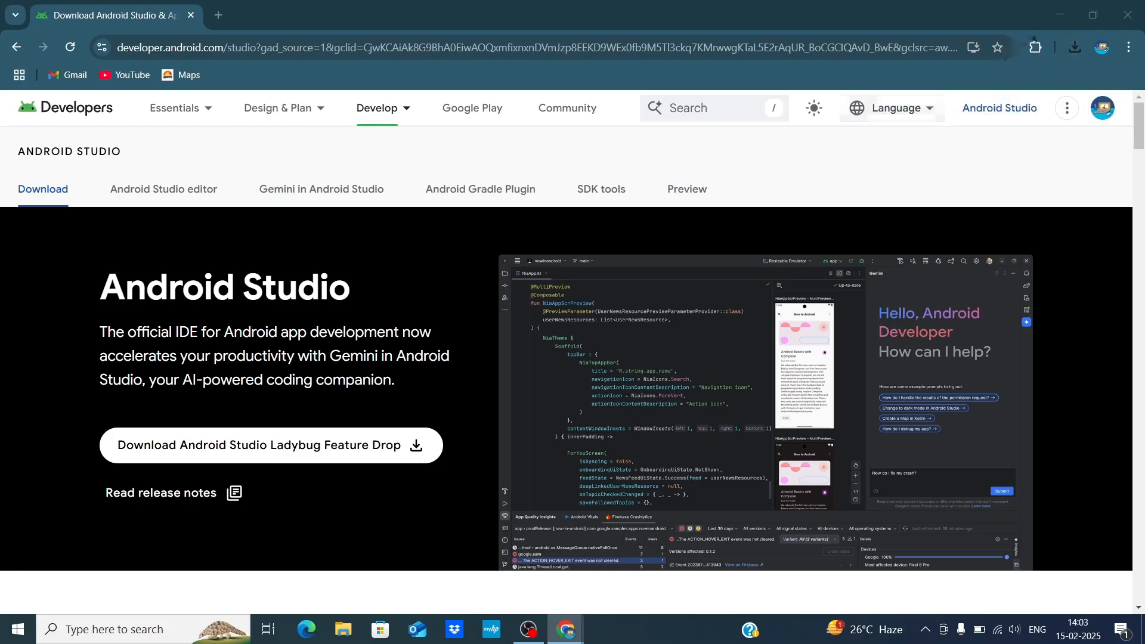
pyautogui.click(1061, 17)
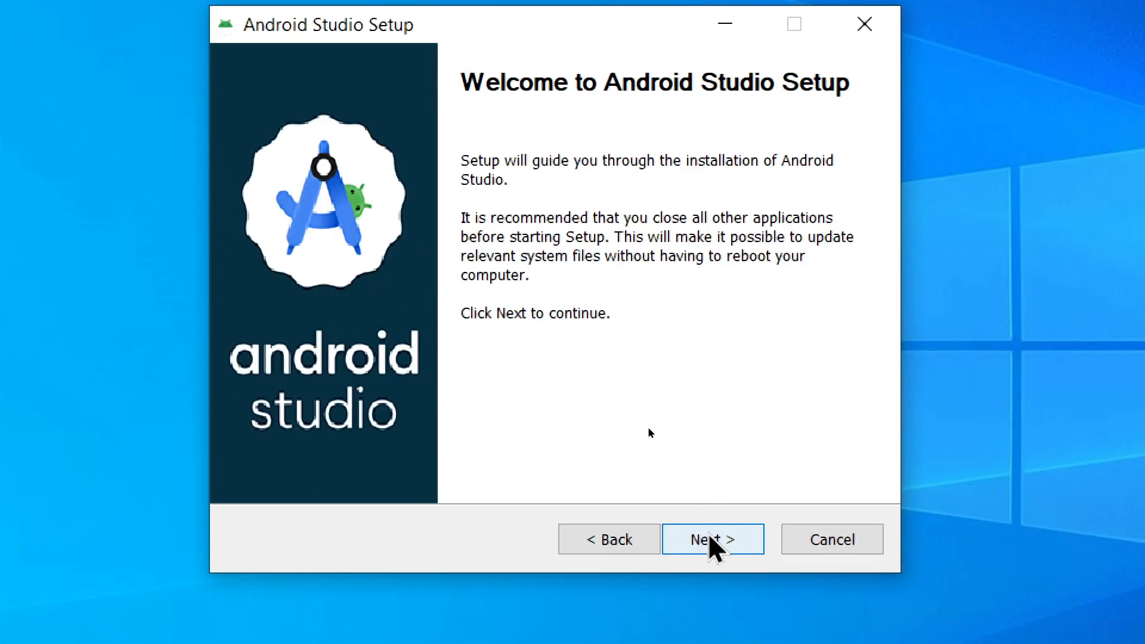
# - Proceed through the setup welcome page and keep both the Android Studio and Android Virtual Device components selected
pyautogui.click(710, 538)
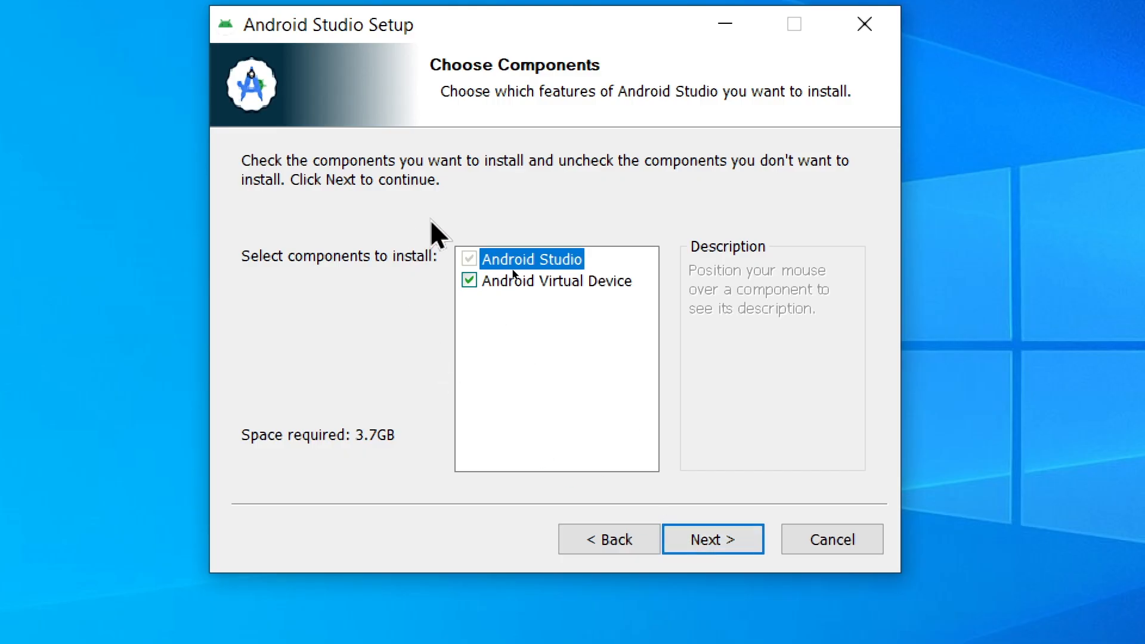
pyautogui.moveTo(493, 260)
pyautogui.click(707, 555)
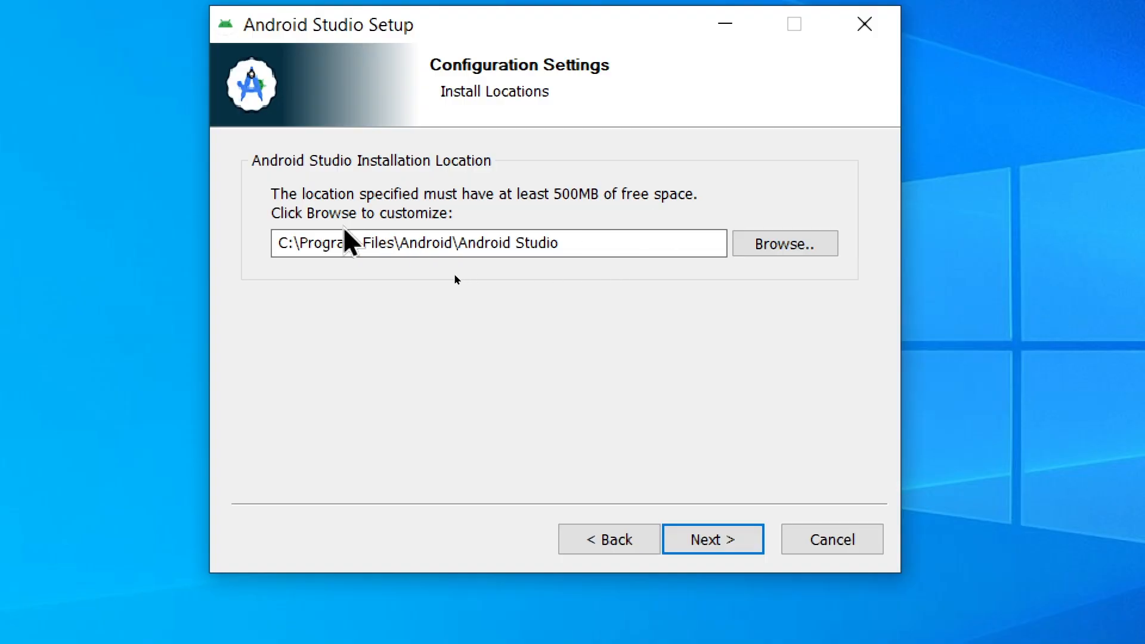
# - Install to the default location C:\Program Files\Android\Android Studio, using Android Studio as the Start Menu folder
pyautogui.click(768, 248)
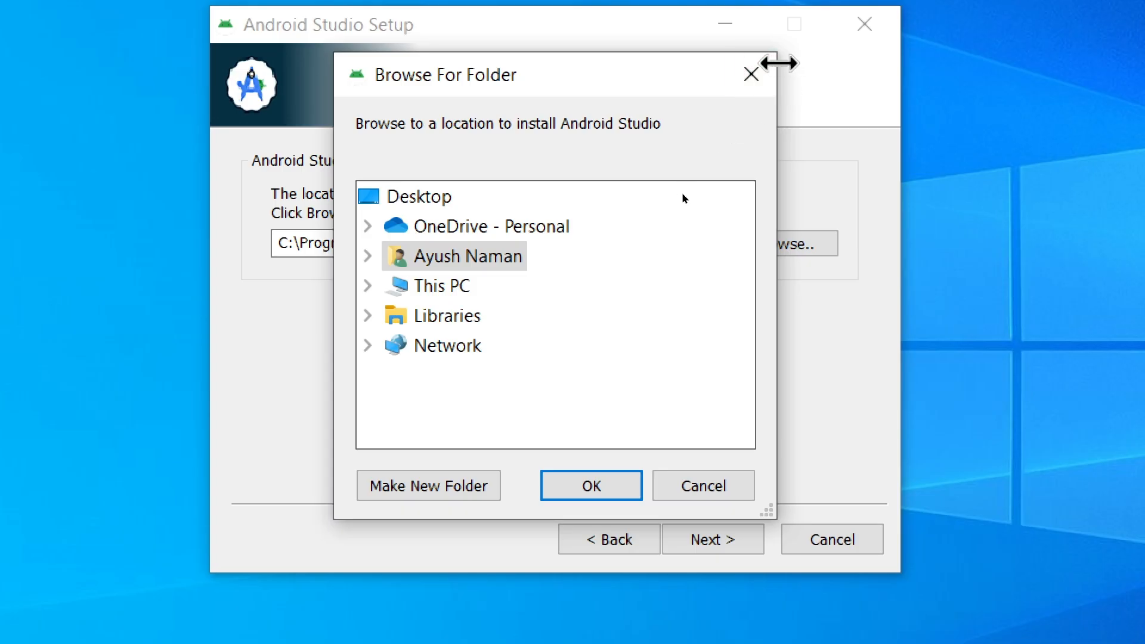
pyautogui.click(736, 90)
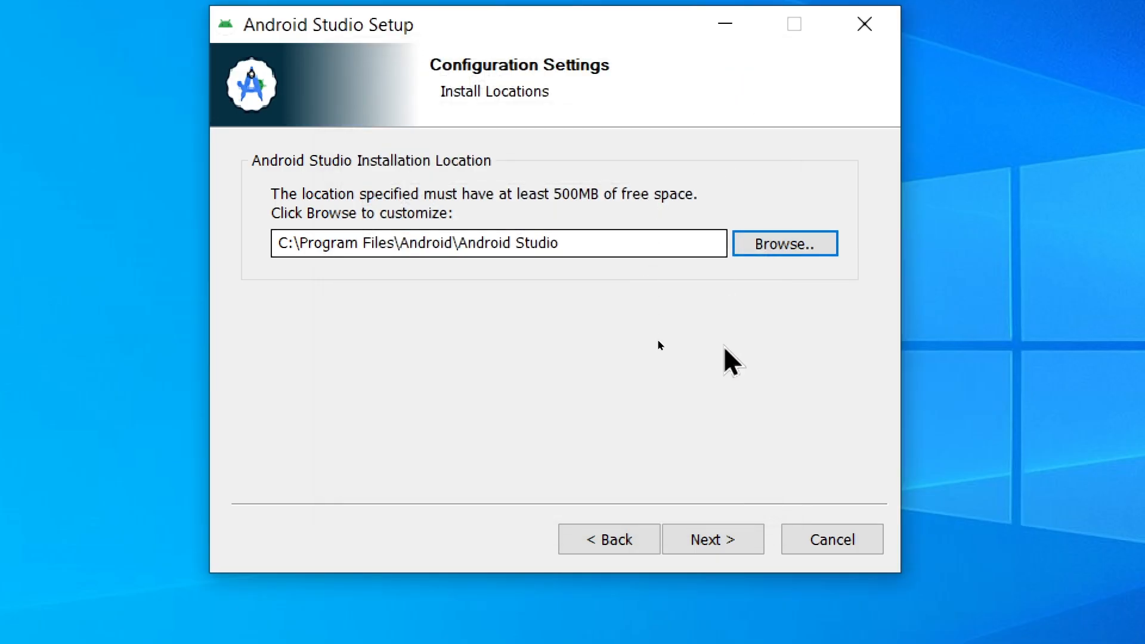
pyautogui.click(714, 544)
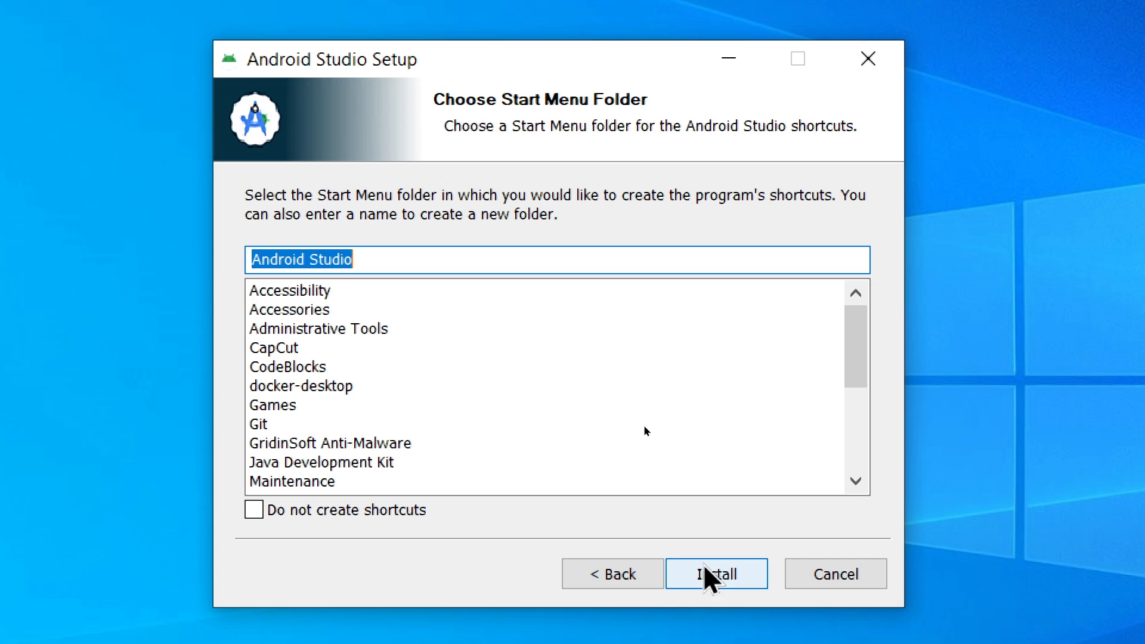
pyautogui.click(707, 569)
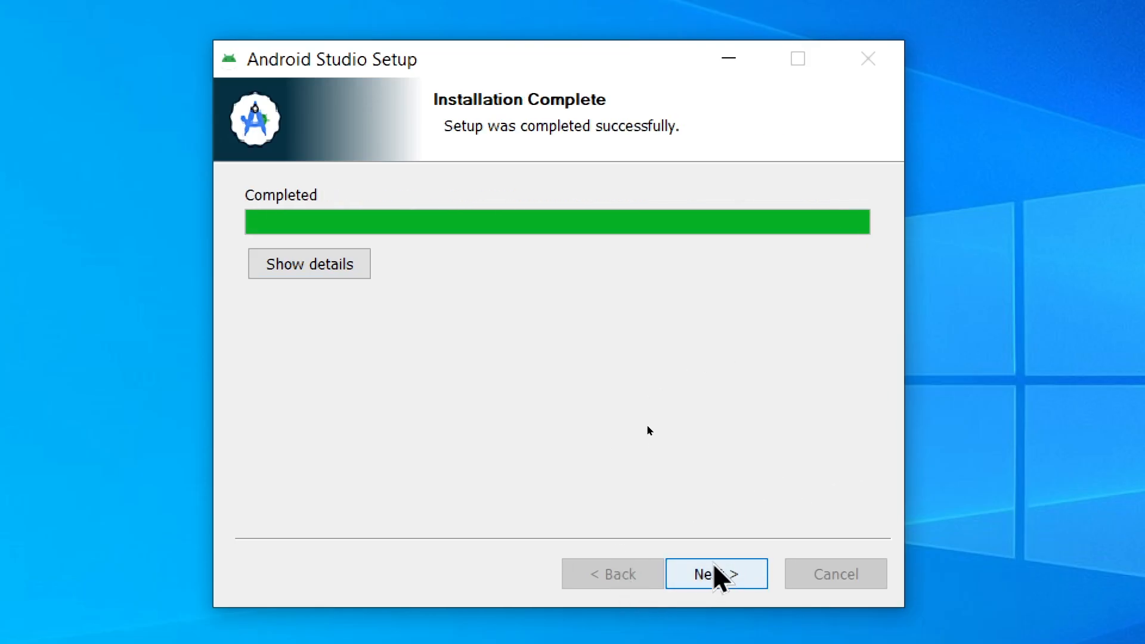
# - Finish the setup with Start Android Studio enabled and decline sending usage statistics to Google
pyautogui.click(716, 579)
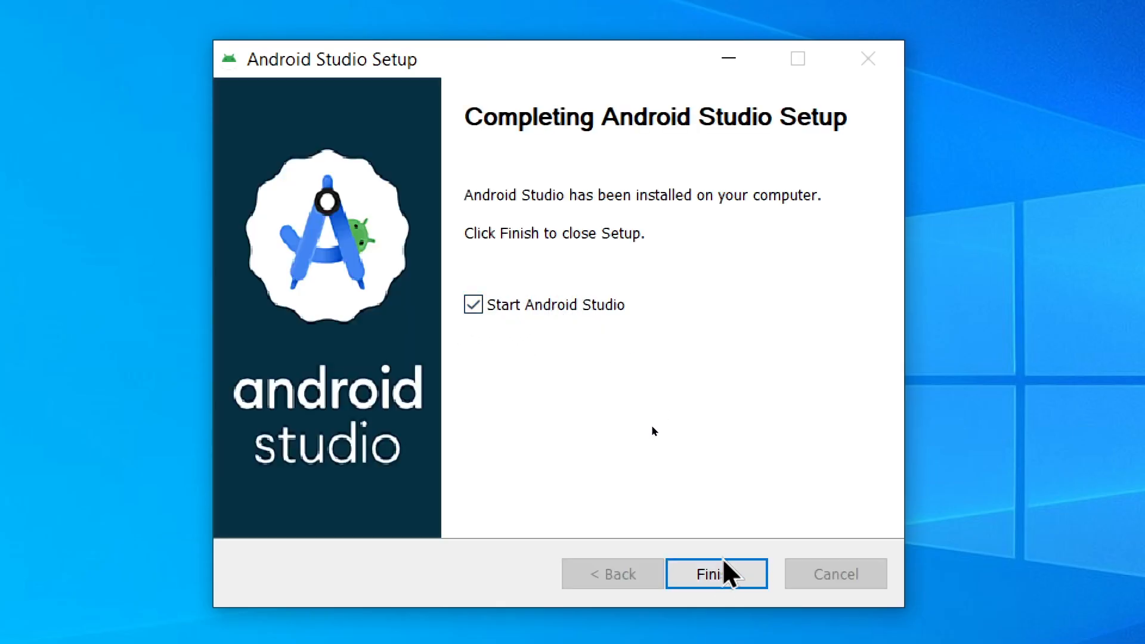
pyautogui.click(702, 576)
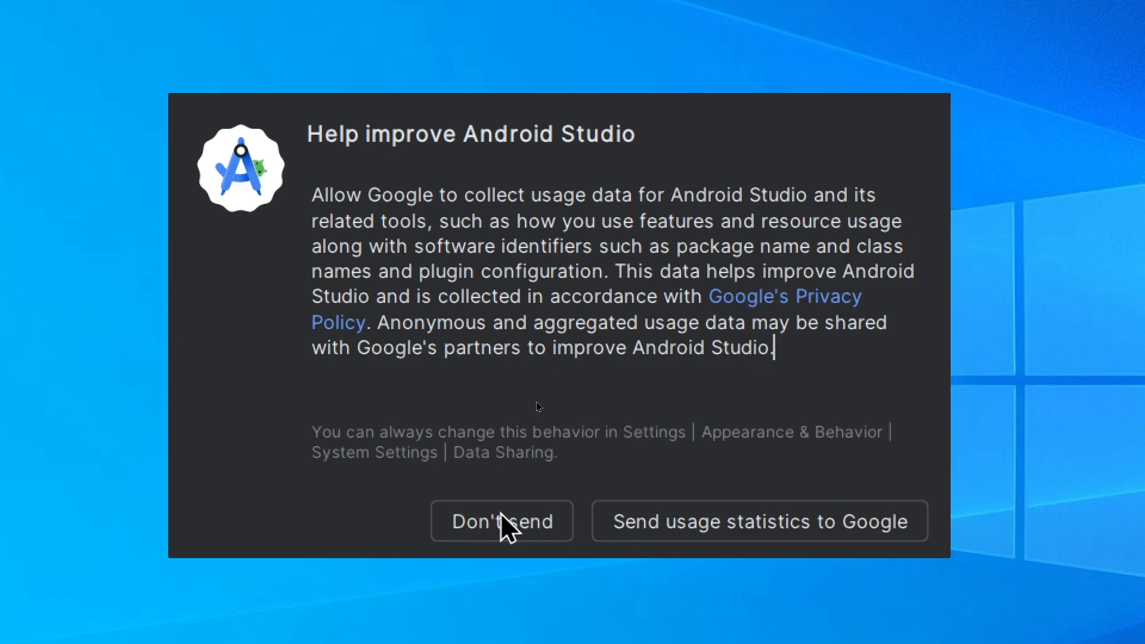
pyautogui.click(514, 522)
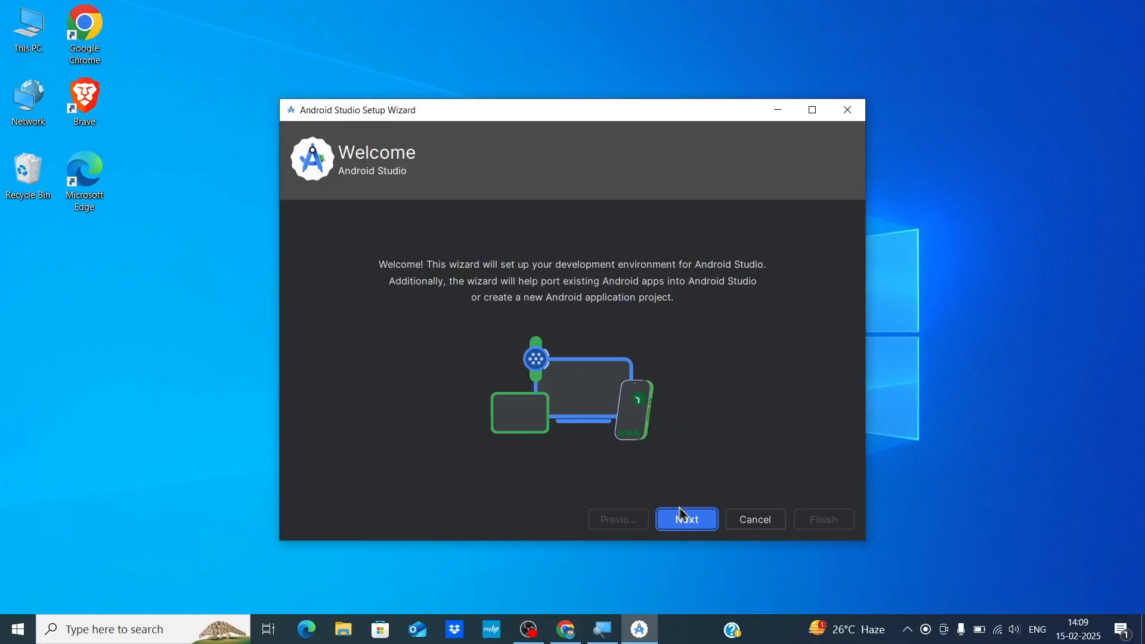
# - Choose the Standard install type in the setup wizard and review the SDK folder and components on the Verify Settings page
pyautogui.click(691, 523)
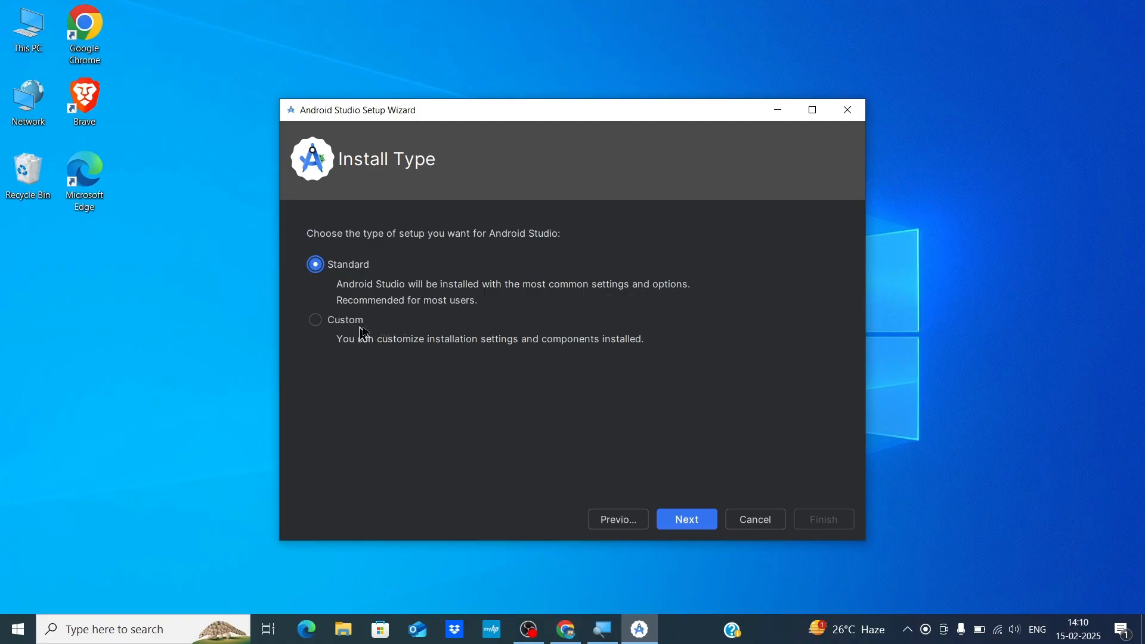
pyautogui.click(678, 525)
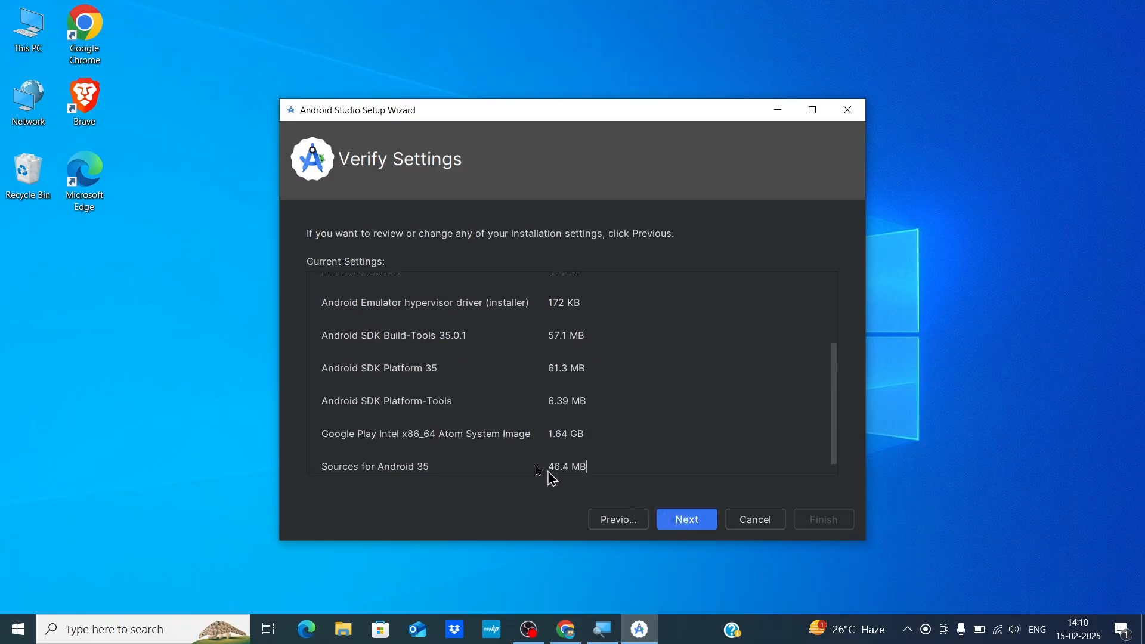
pyautogui.scroll(3, 507, 362)
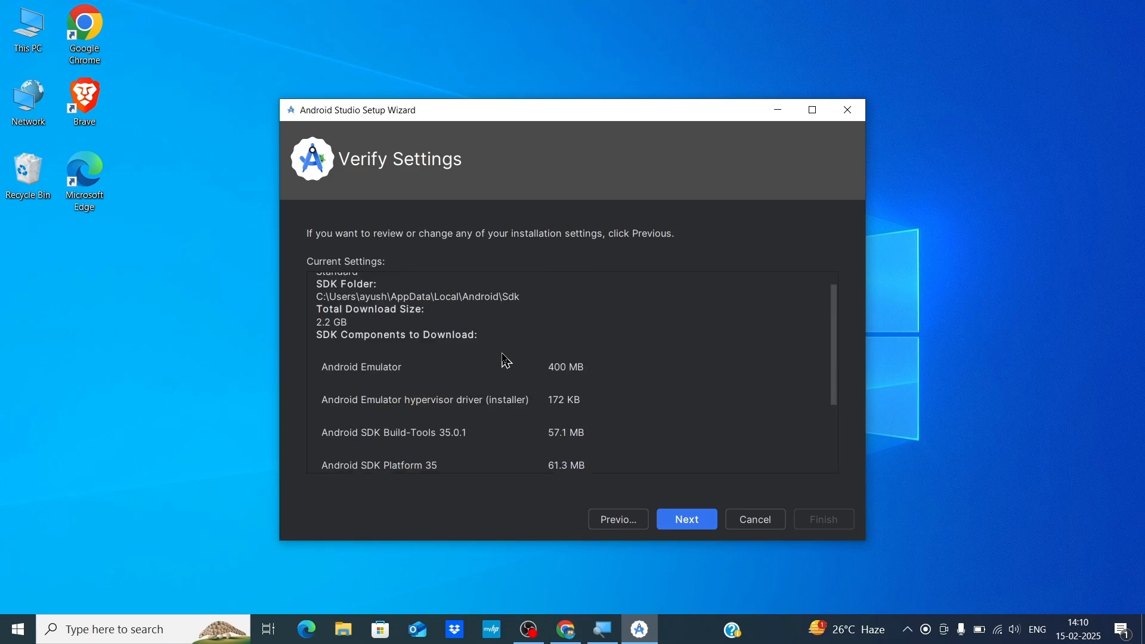
pyautogui.scroll(1, 507, 361)
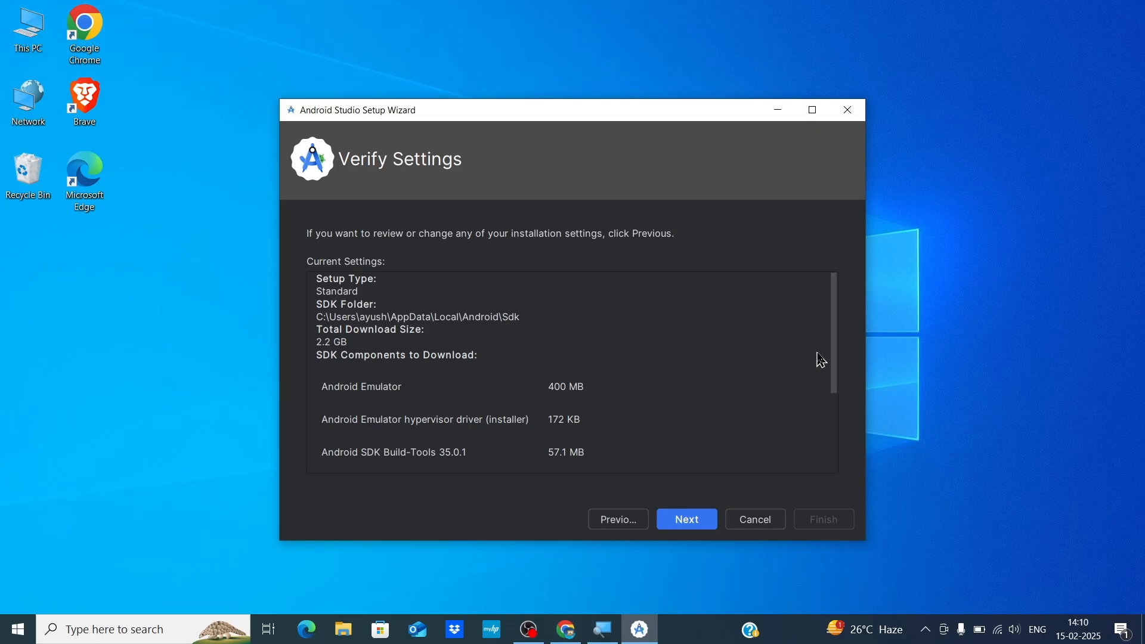
pyautogui.moveTo(835, 358); pyautogui.dragTo(442, 480)
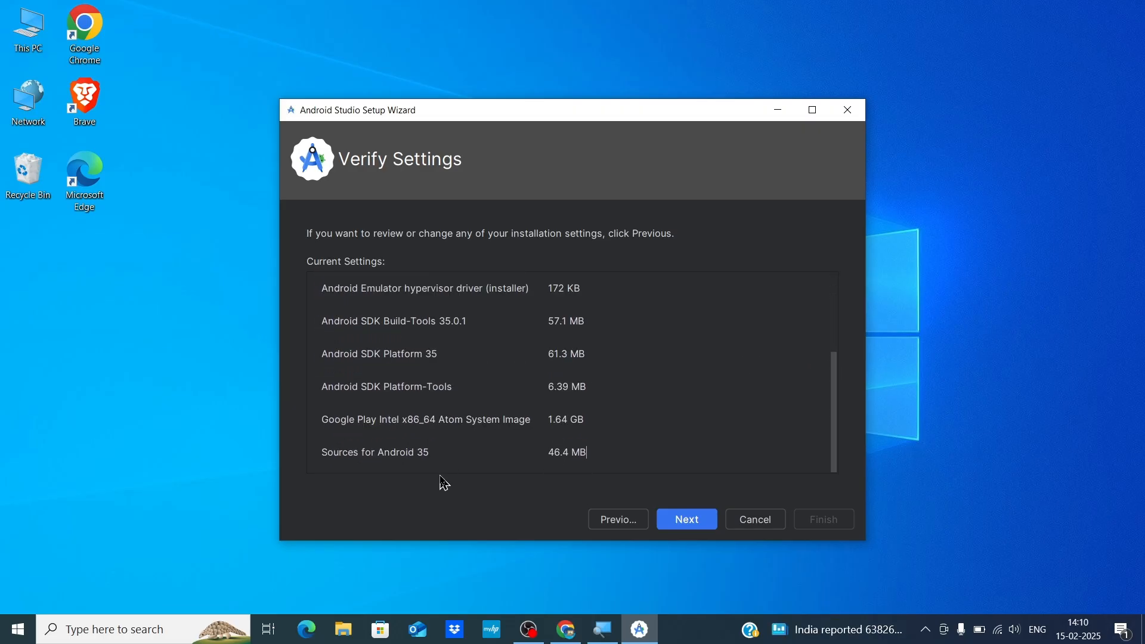
pyautogui.click(688, 520)
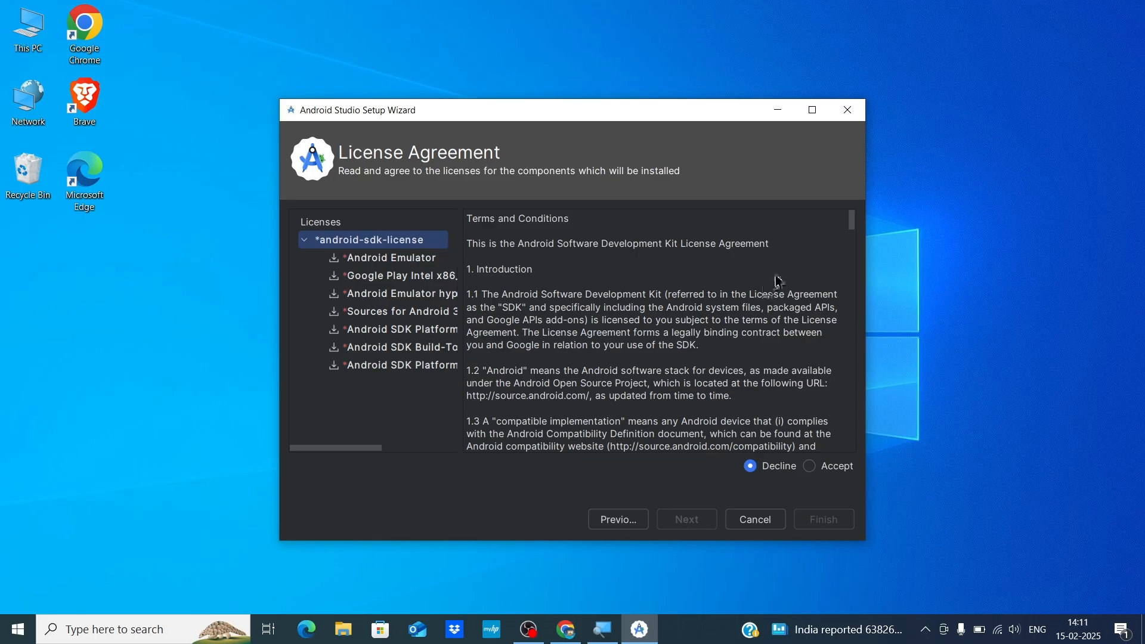
# - Read through the android-sdk-license agreement, accept it and start the component download
pyautogui.click(853, 247)
pyautogui.moveTo(858, 247); pyautogui.dragTo(866, 458)
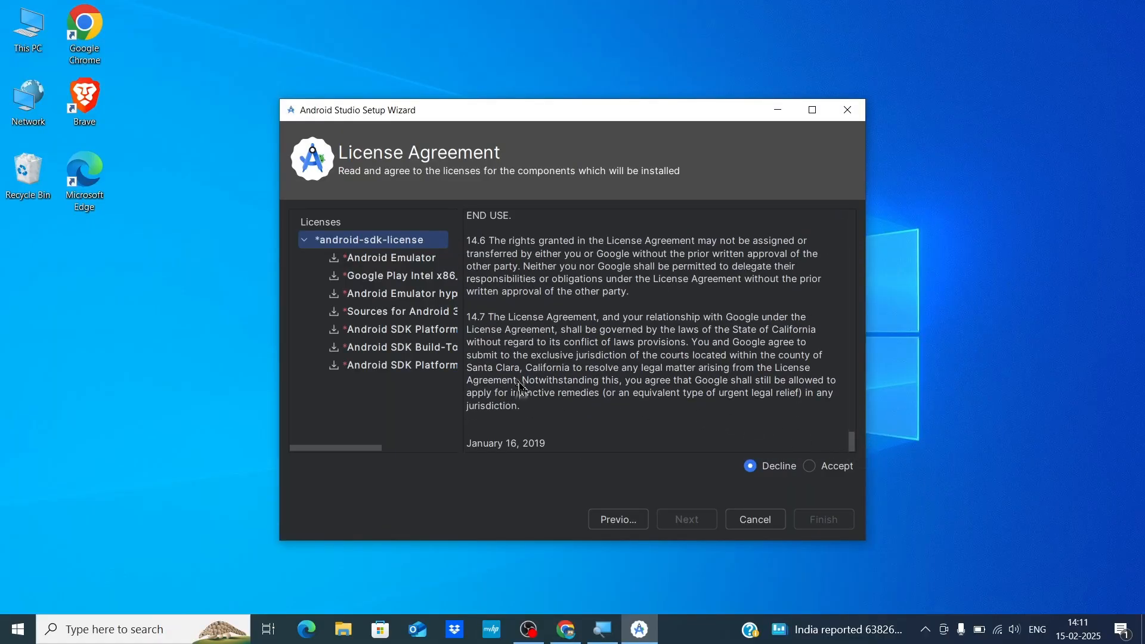
pyautogui.click(811, 467)
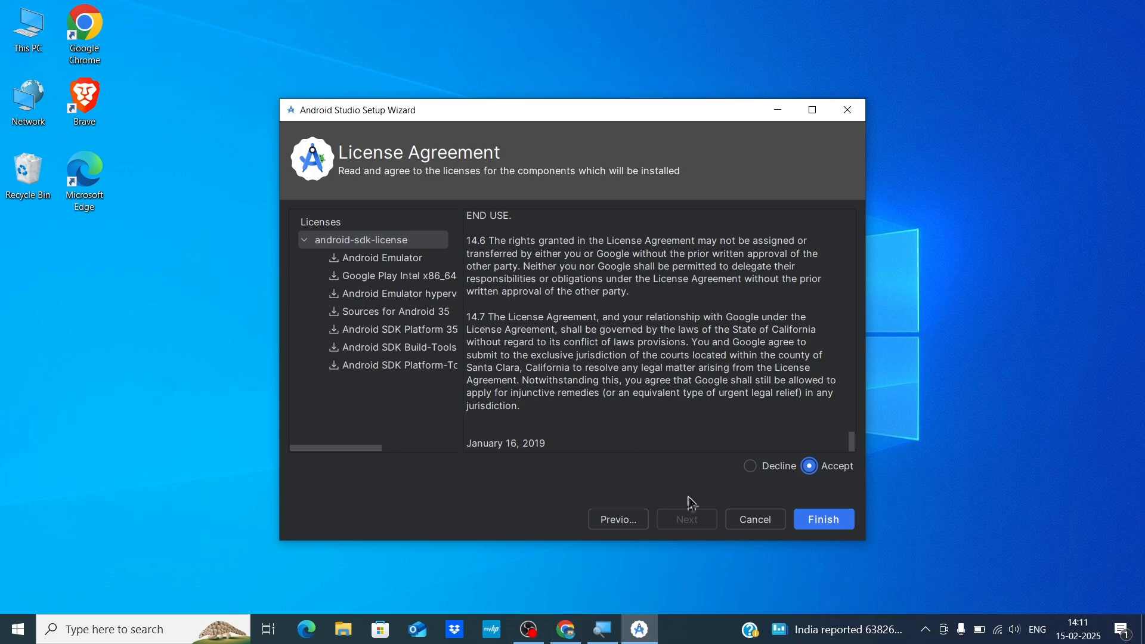
pyautogui.click(822, 521)
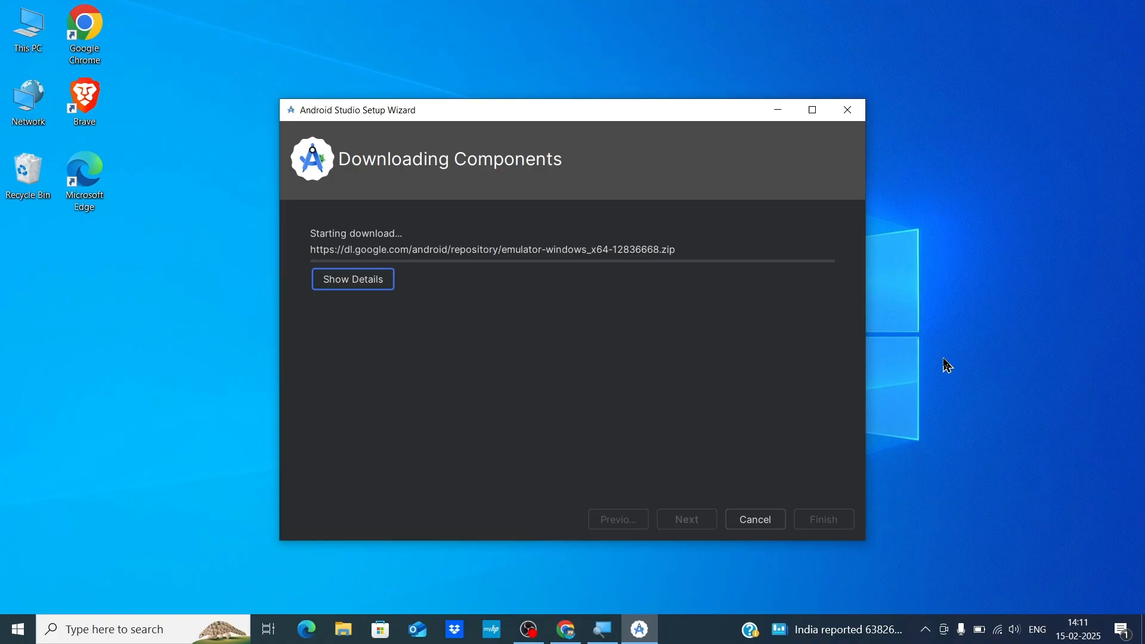
# - Show the component download details, review the log and finish the setup wizard
pyautogui.click(357, 280)
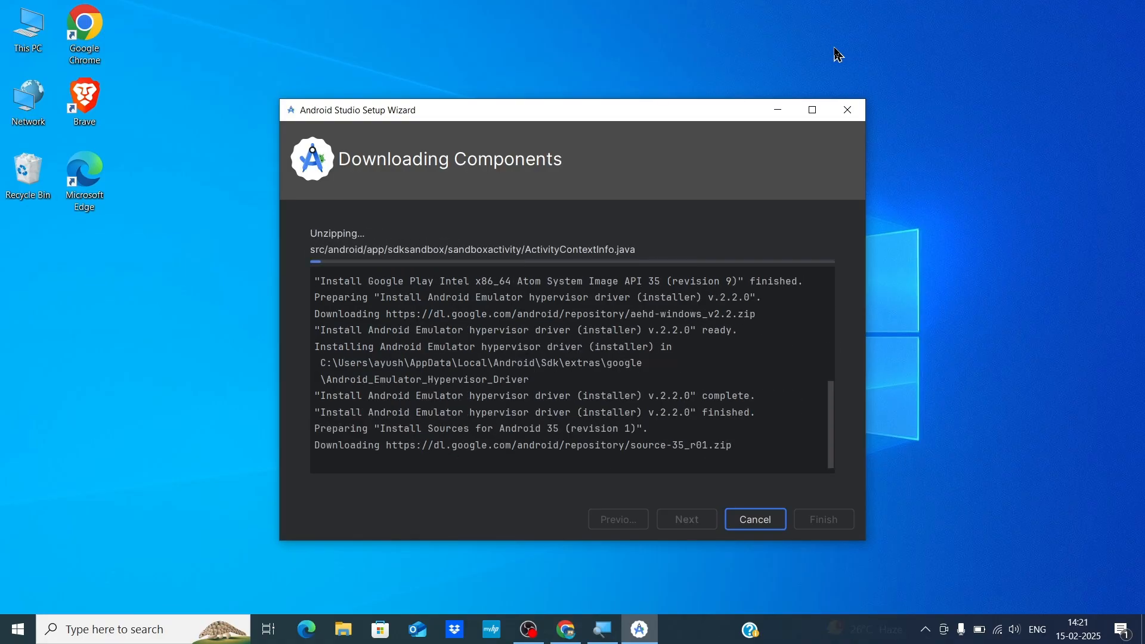
pyautogui.moveTo(836, 401); pyautogui.dragTo(851, 317)
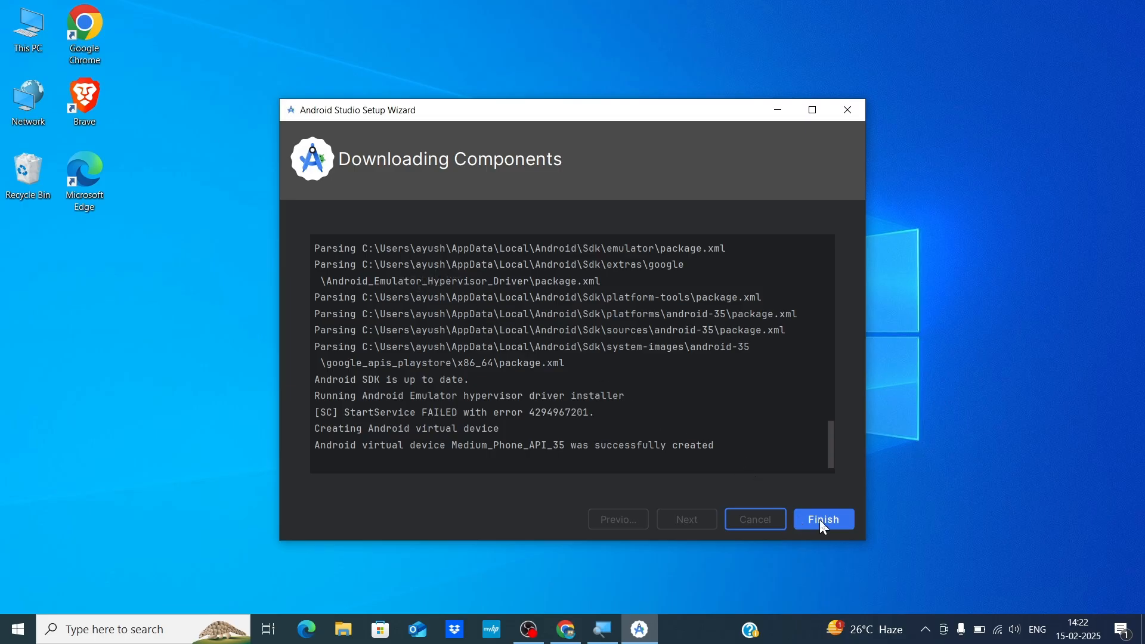
pyautogui.click(824, 523)
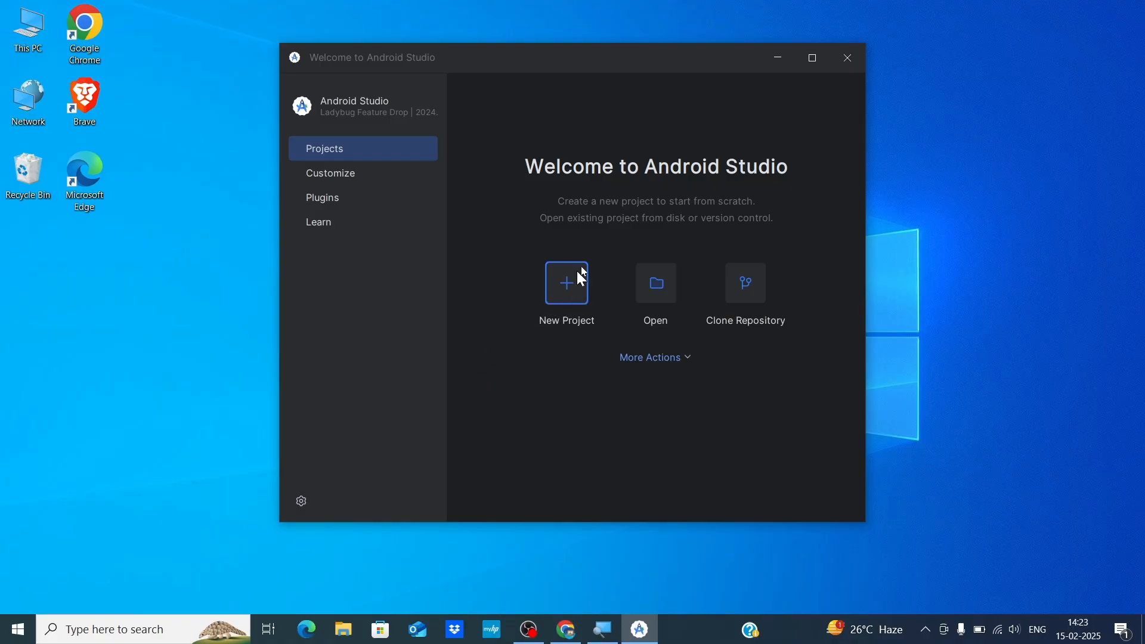
# - Maximize the Welcome to Android Studio window and start a new project
pyautogui.click(813, 57)
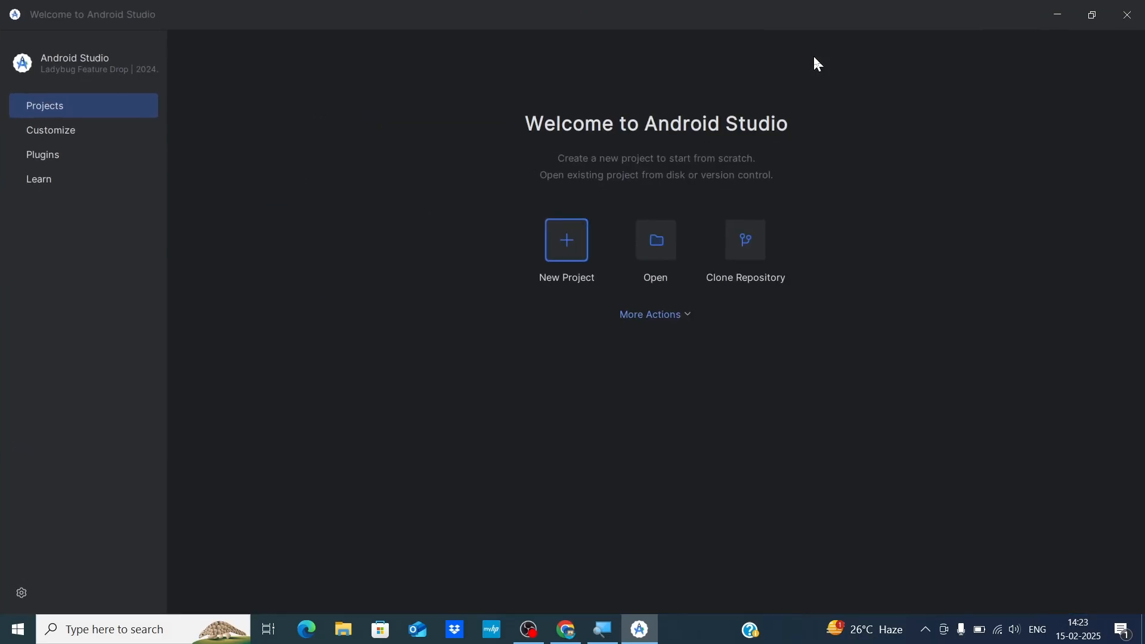
pyautogui.click(565, 252)
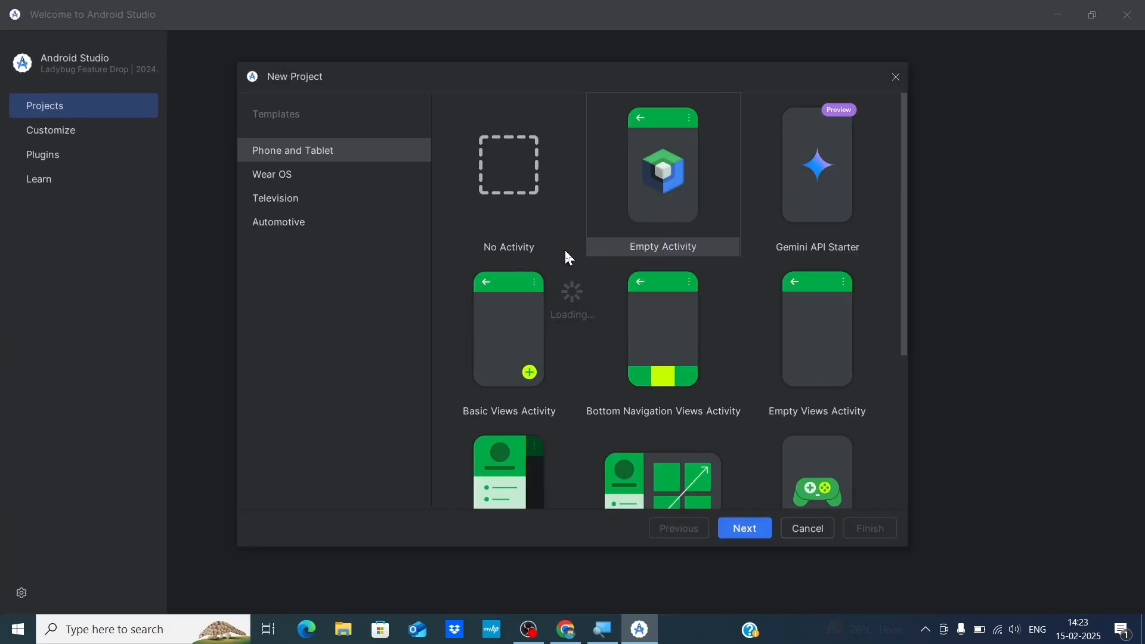